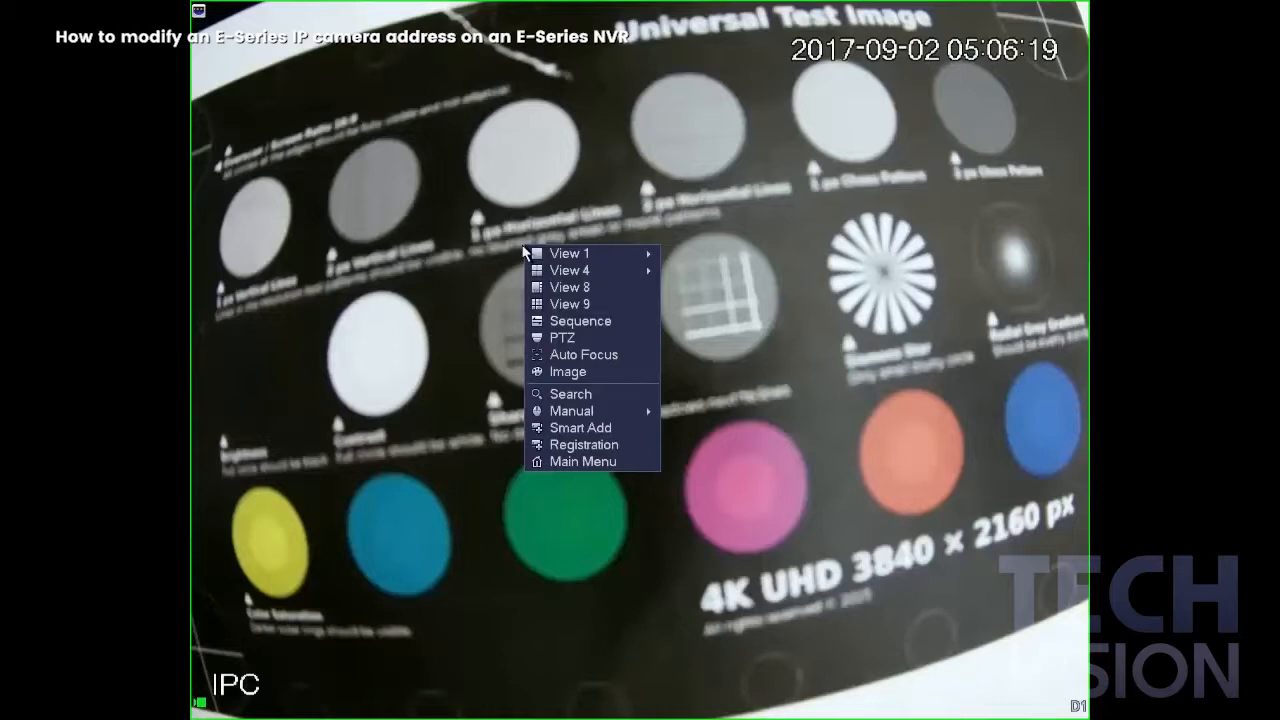
Navigate through Main Menu > Camera to the Registration page listing discovered cameras
left_click(592, 447)
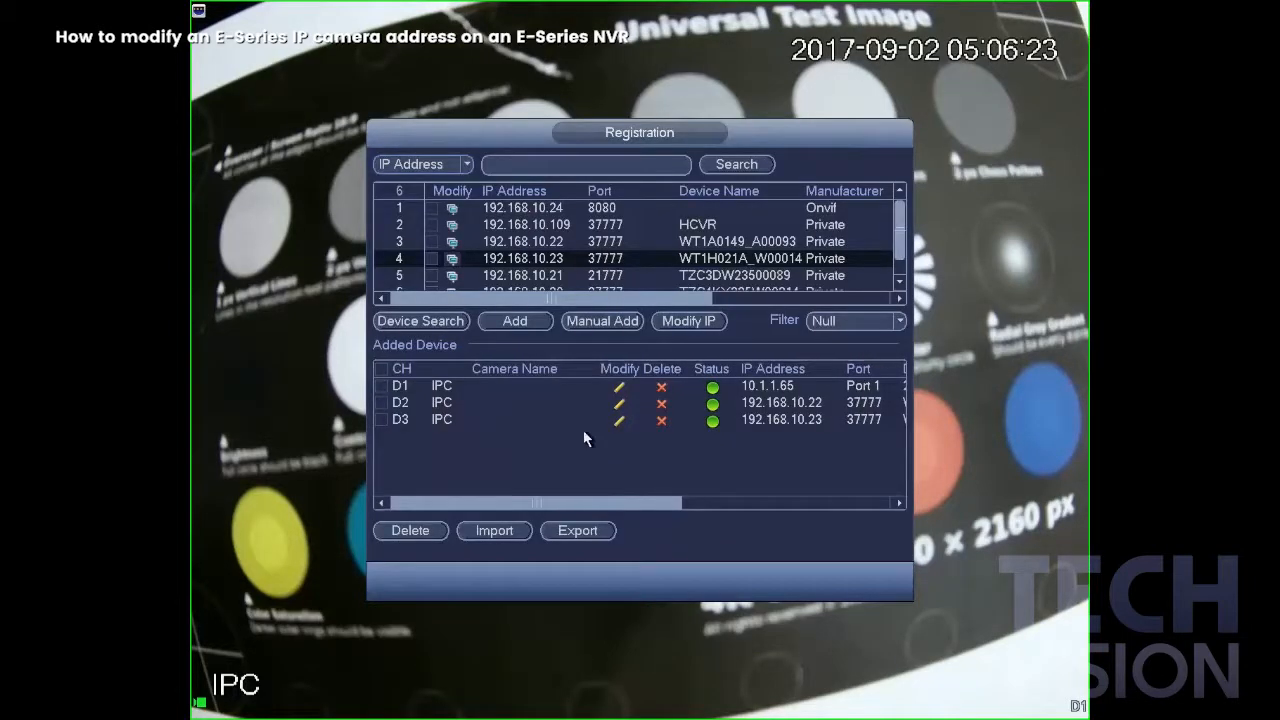
scroll(585, 235, "down", 2)
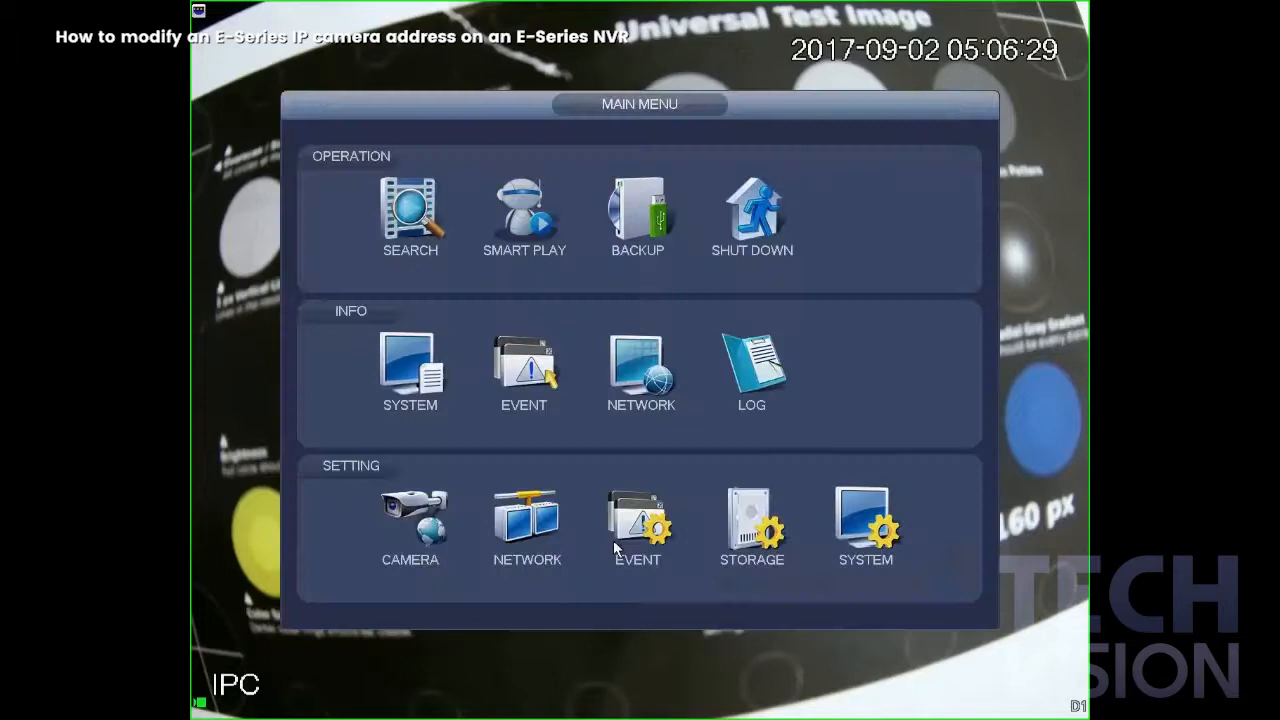
left_click(412, 520)
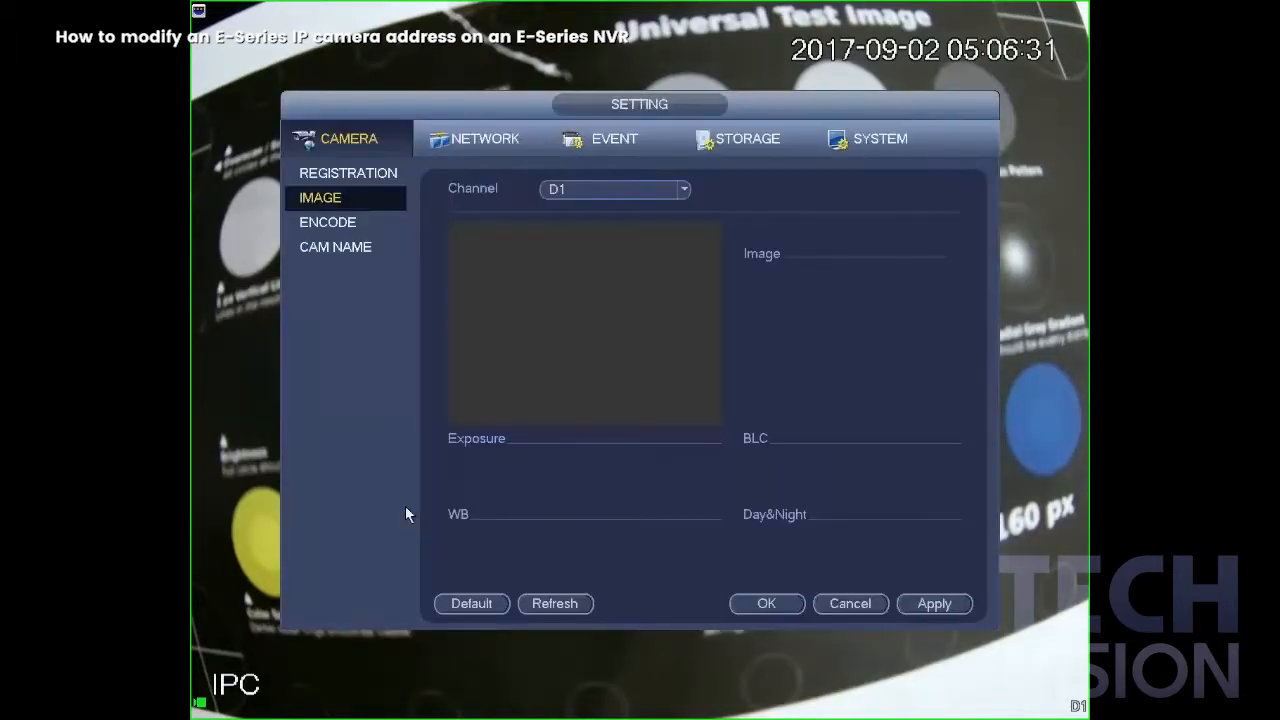
left_click(362, 176)
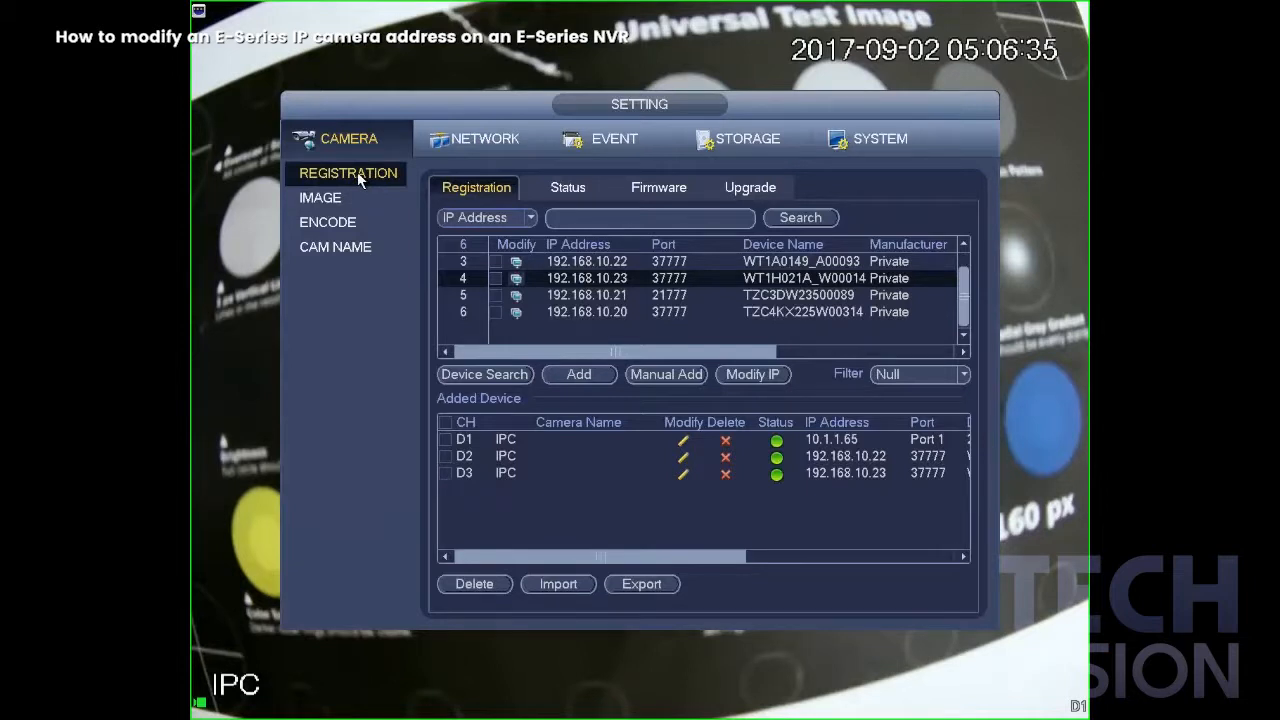
Mark the camera at 192.168.10.22 for re-addressing and bring up its Modify IP settings
left_click(606, 266)
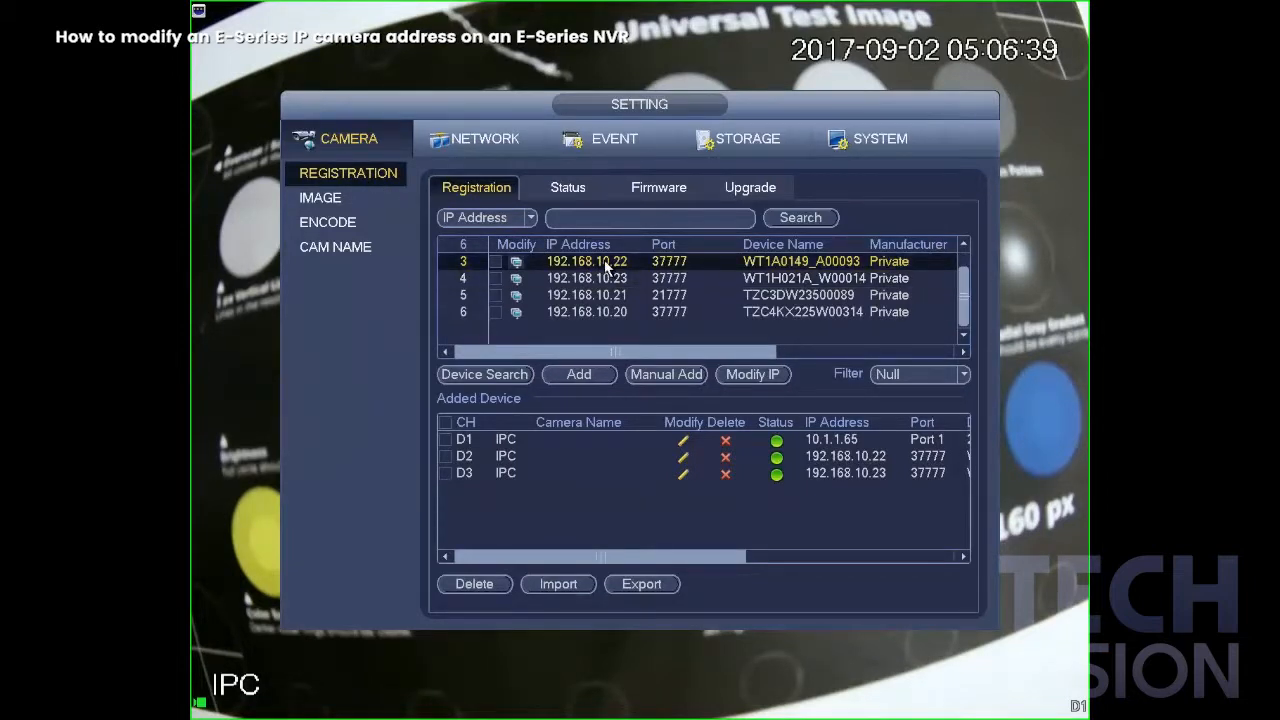
left_click(497, 262)
left_click(752, 374)
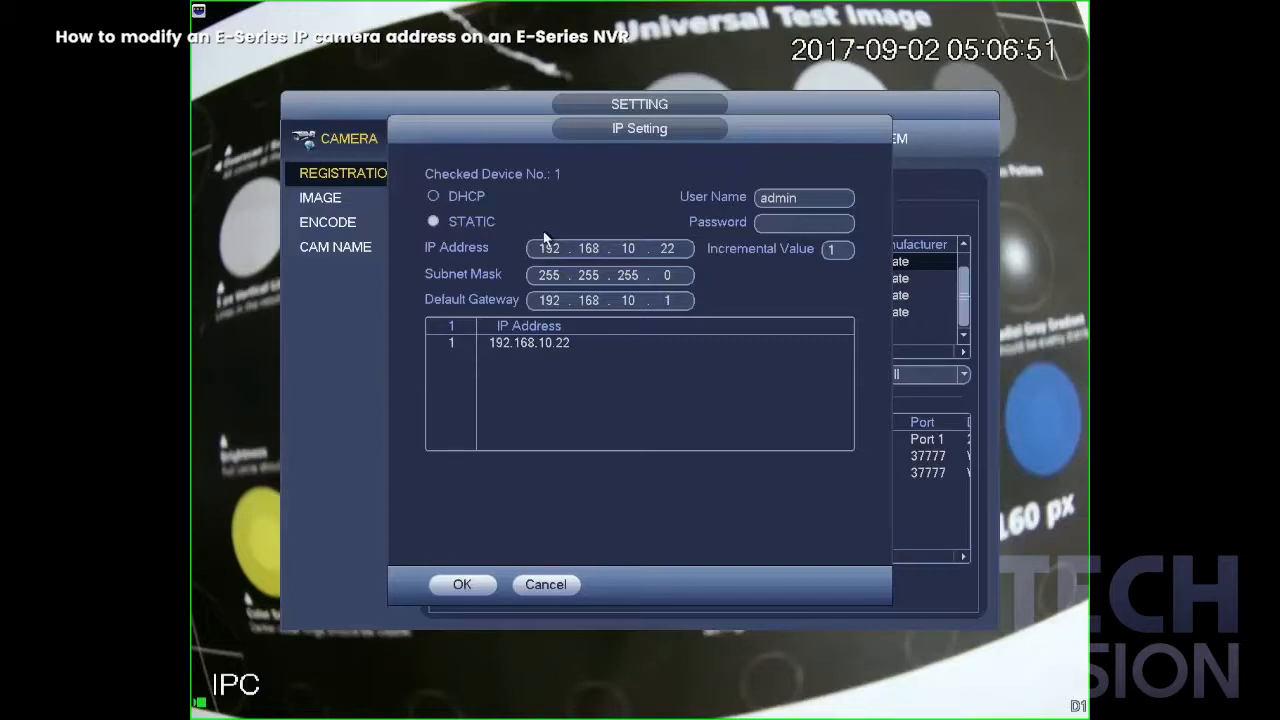
Change the address's last octet to 99 via the keypad and review subnet mask and gateway
left_click(666, 249)
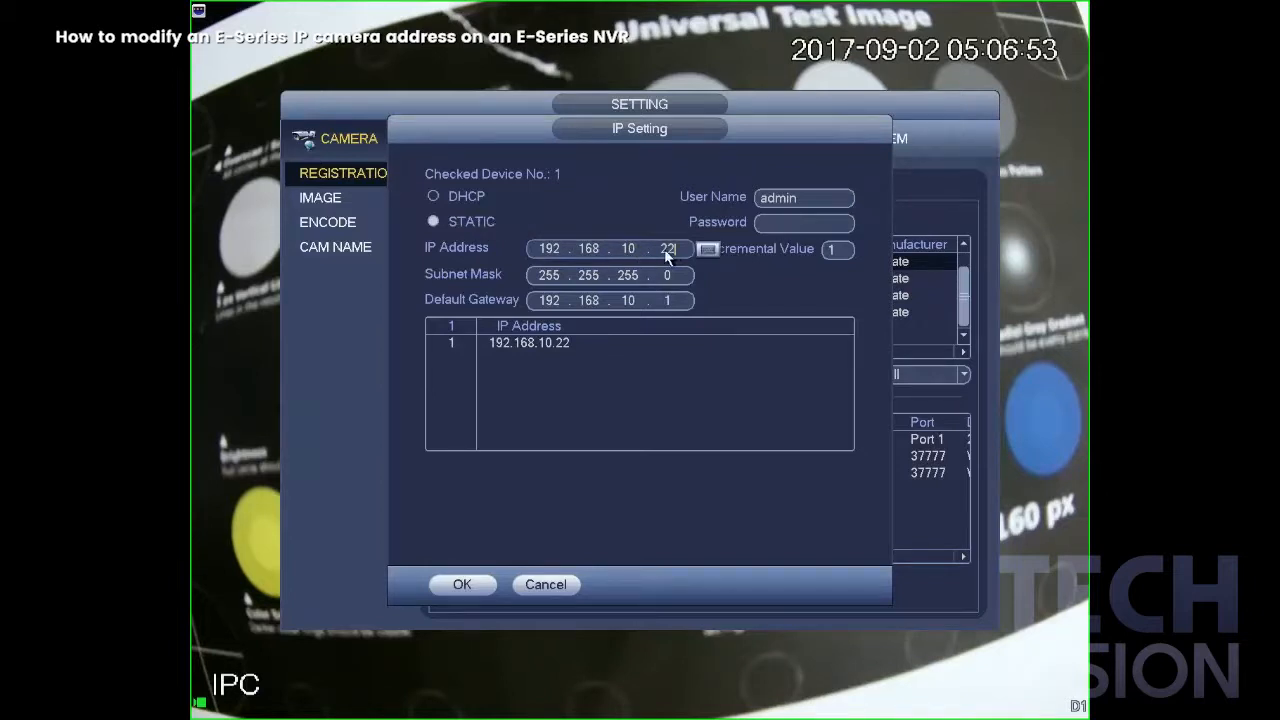
left_click(668, 252)
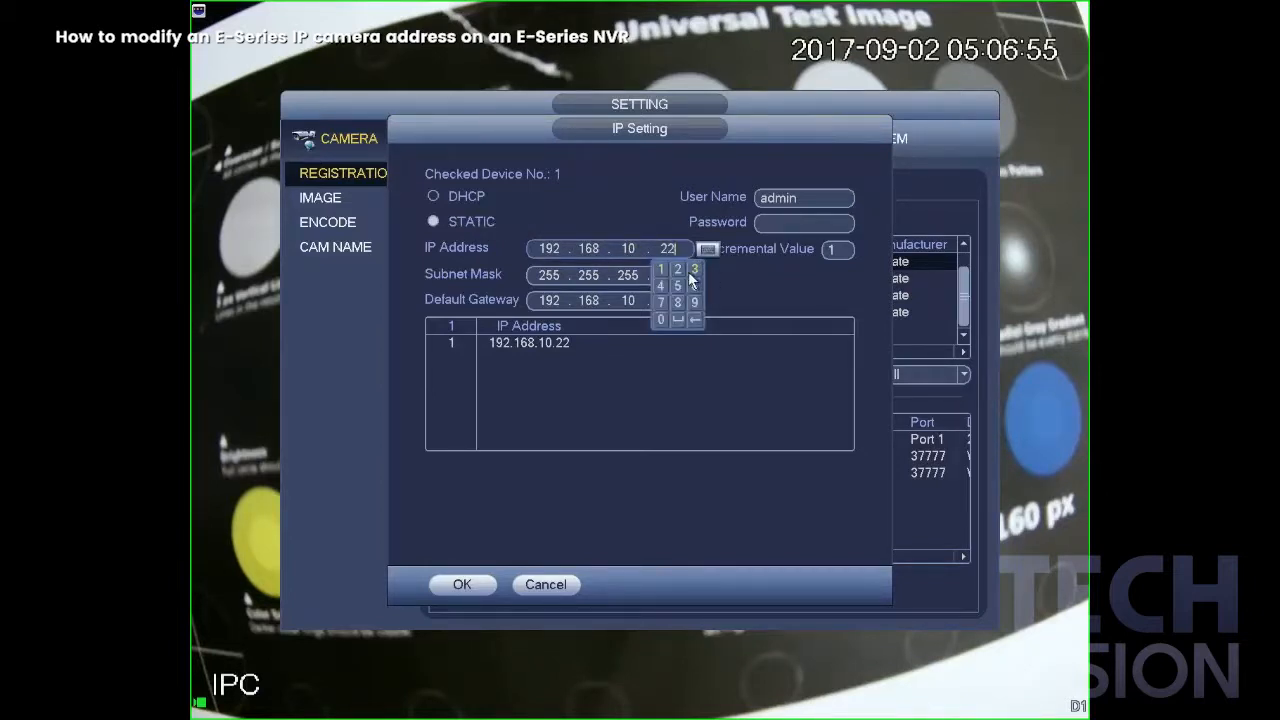
left_click(695, 303)
left_click(743, 293)
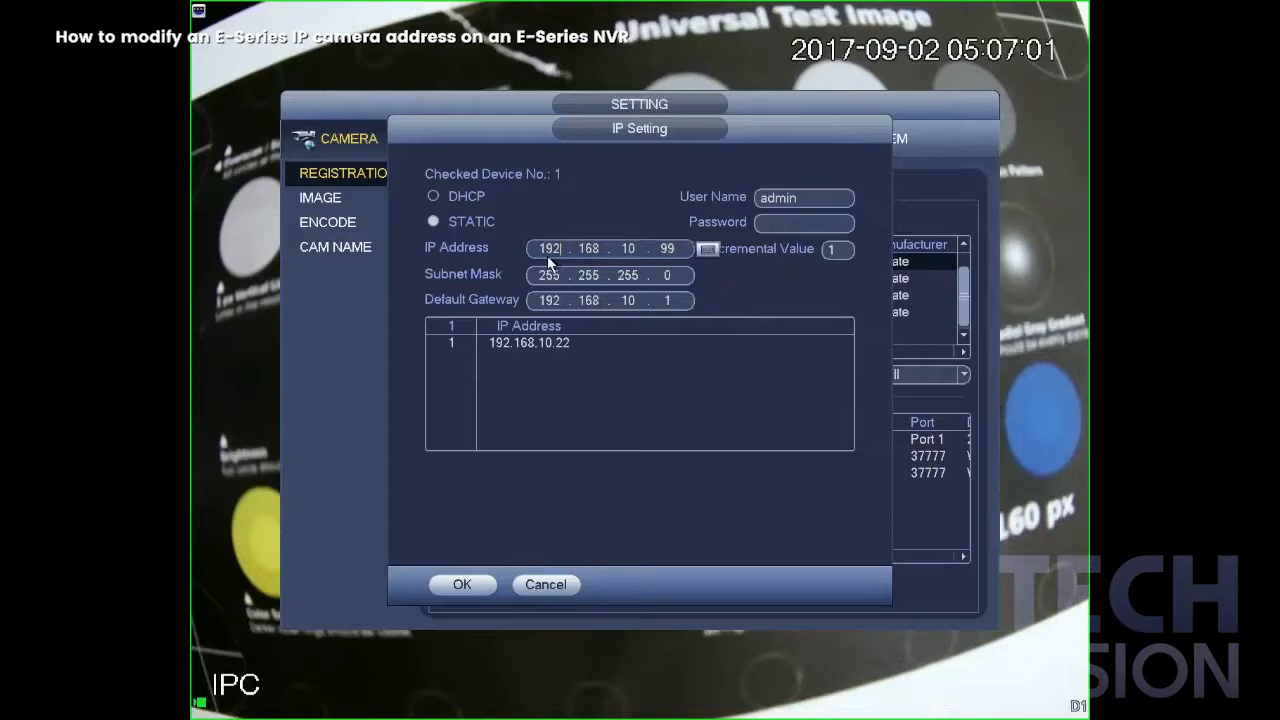
left_click(640, 276)
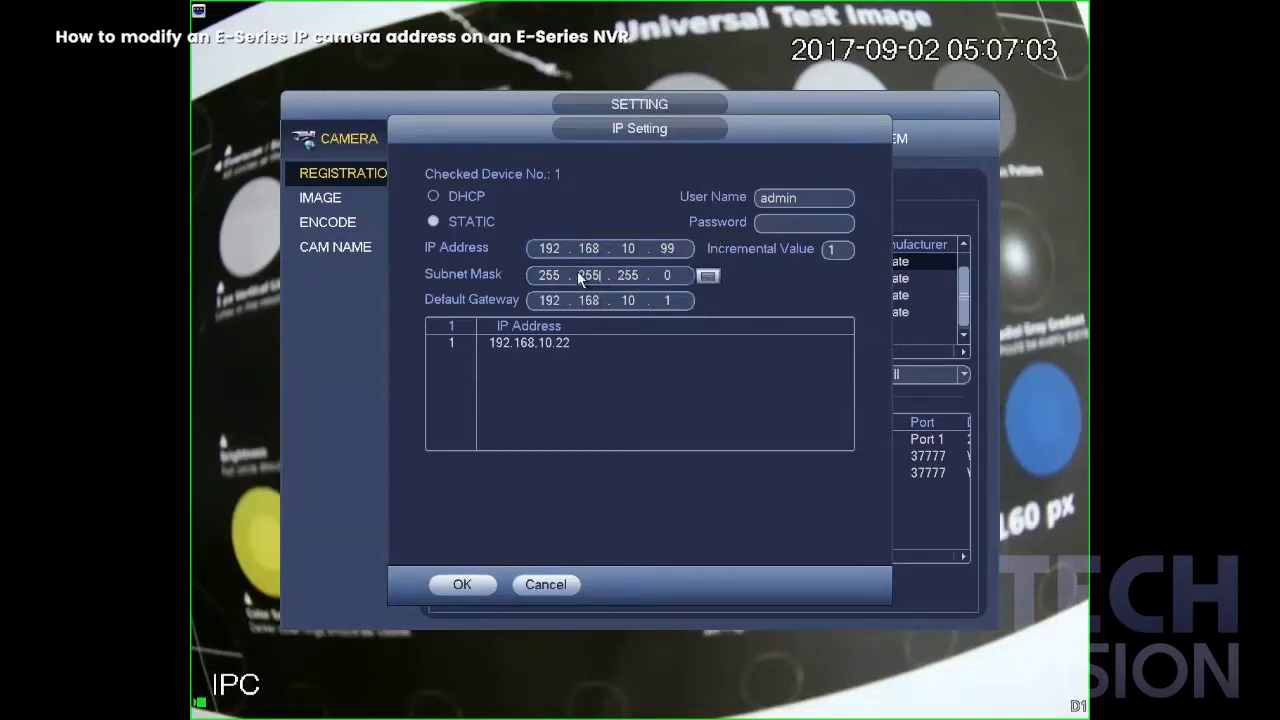
left_click(600, 300)
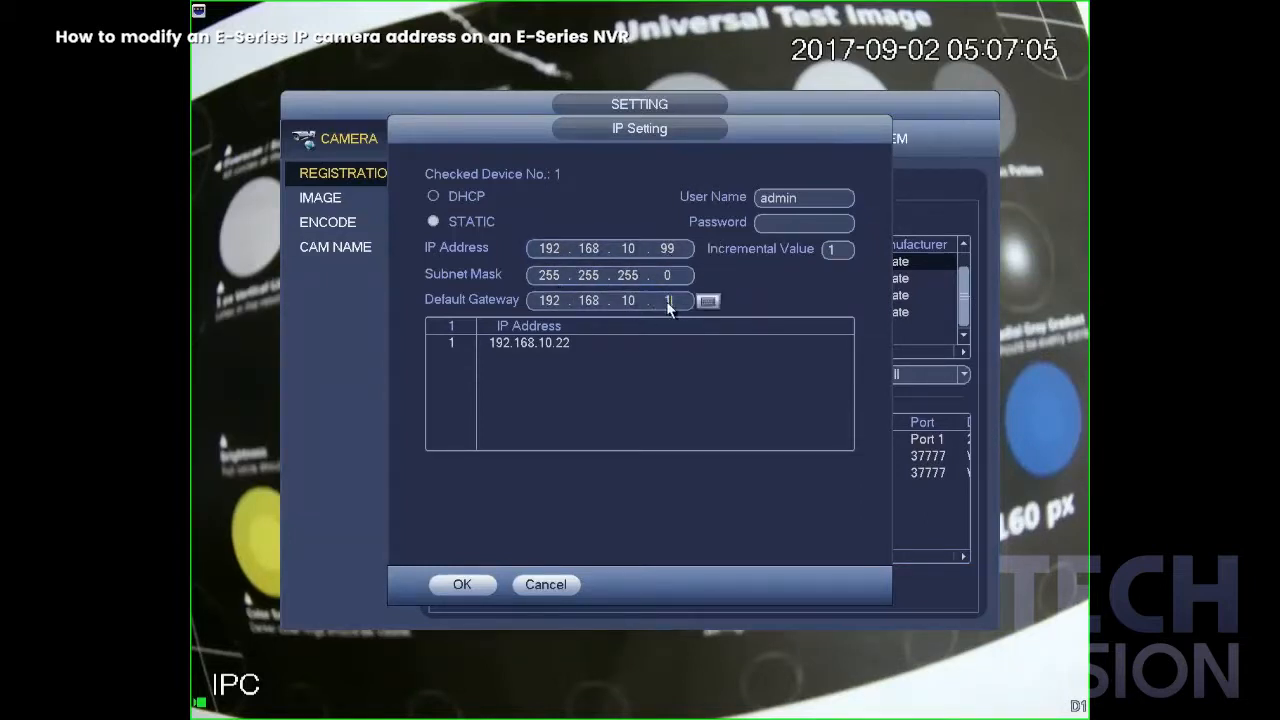
left_click(578, 394)
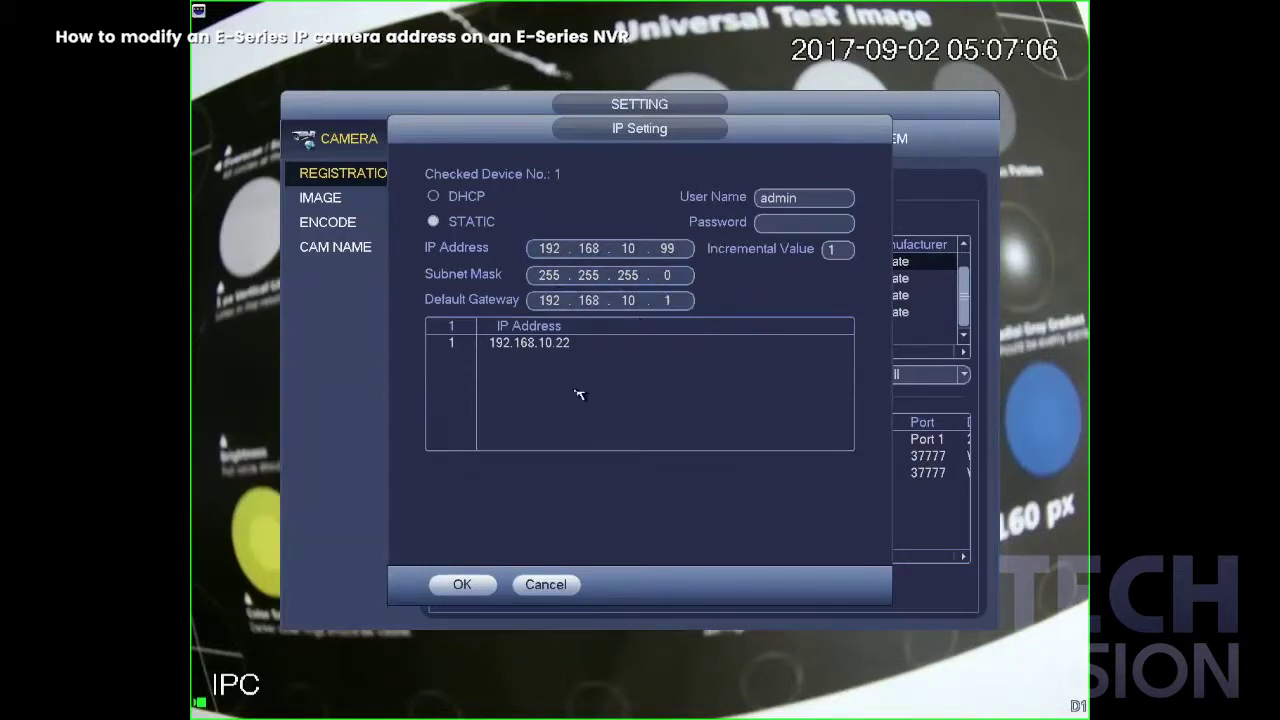
Apply 192.168.10.99, then mark rows 3–6 and bring up Modify IP for the four cameras
left_click(462, 584)
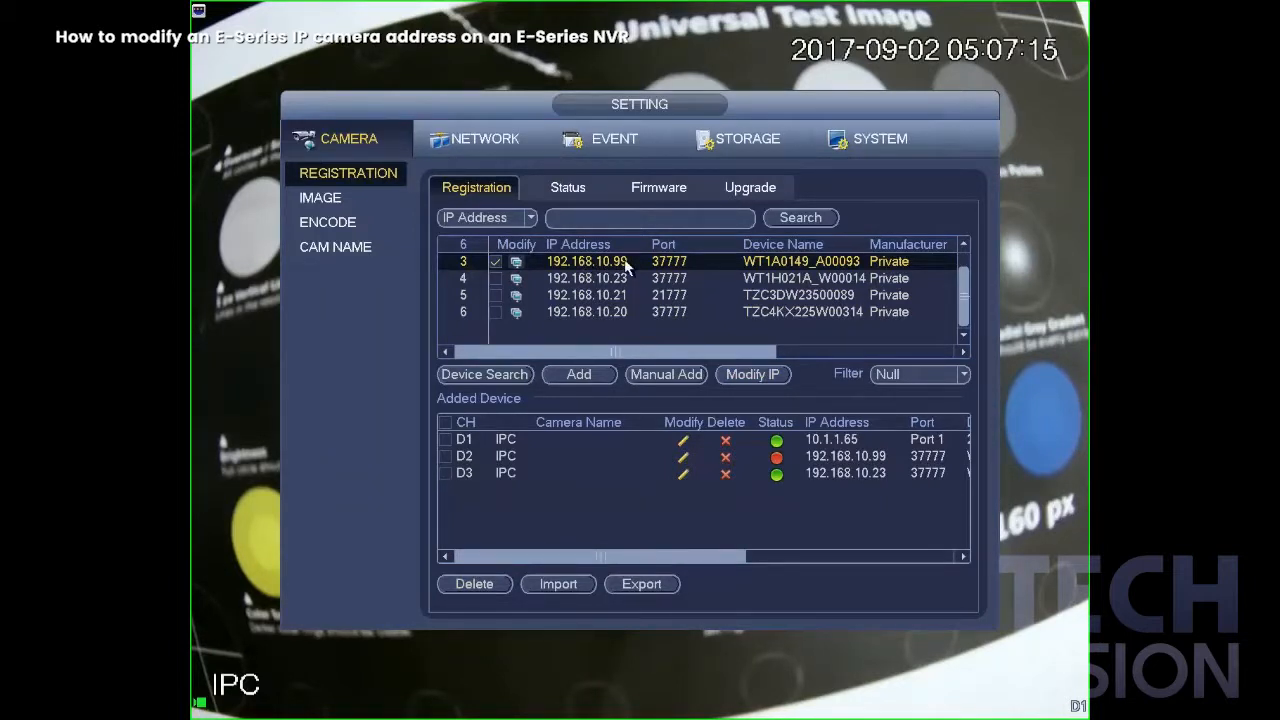
left_click(496, 279)
left_click(497, 312)
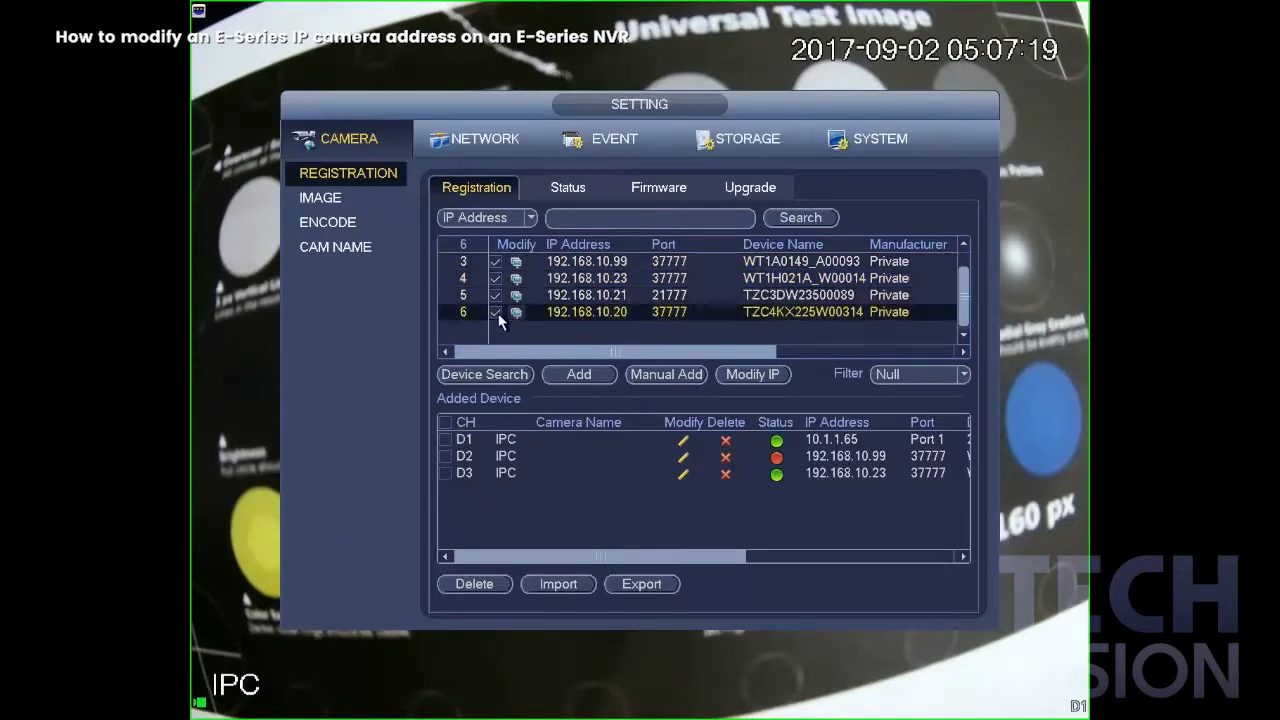
left_click(766, 374)
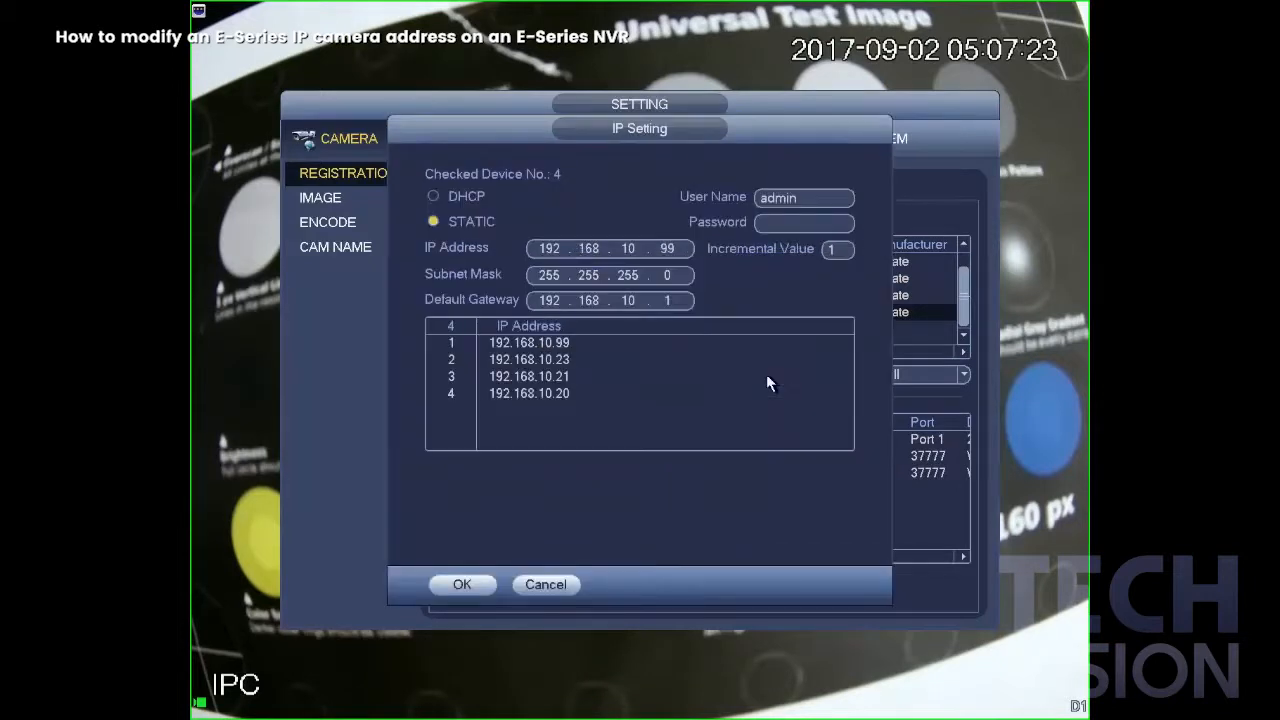
Set the starting address to 192.168.10.201 using the keypad
left_click(673, 249)
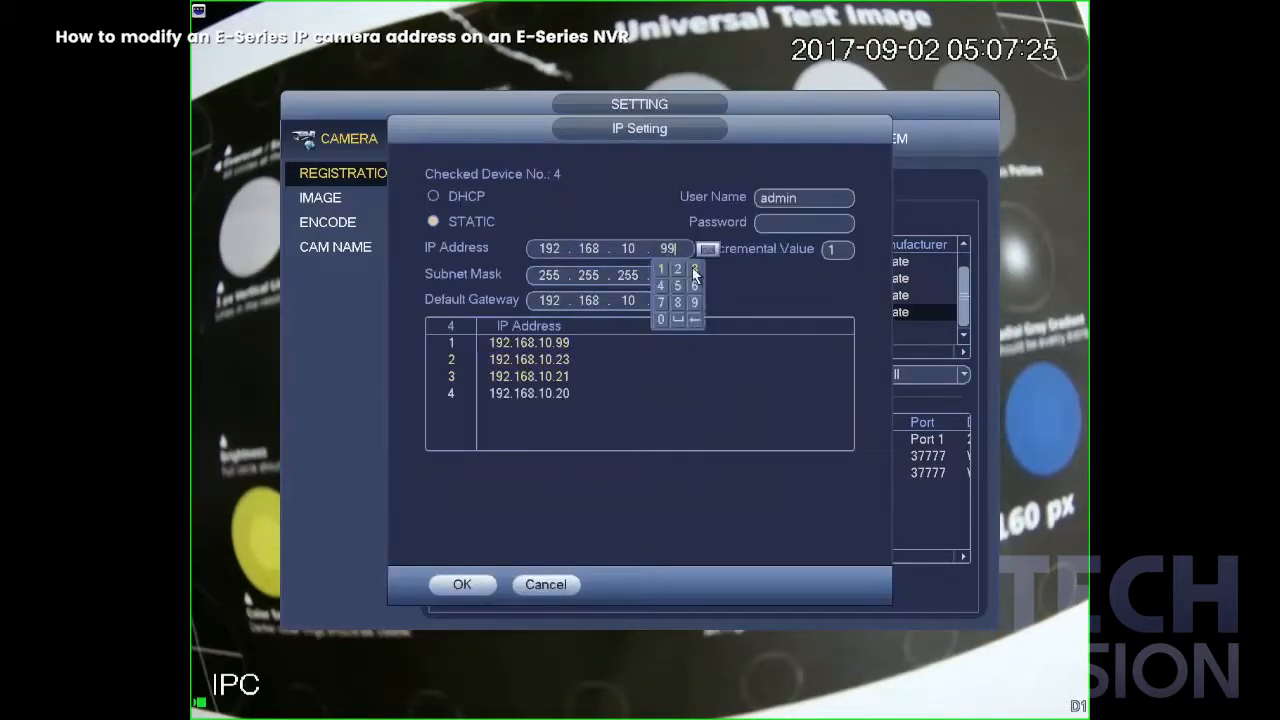
left_click(698, 320)
left_click(678, 271)
left_click(661, 320)
left_click(661, 270)
left_click(762, 255)
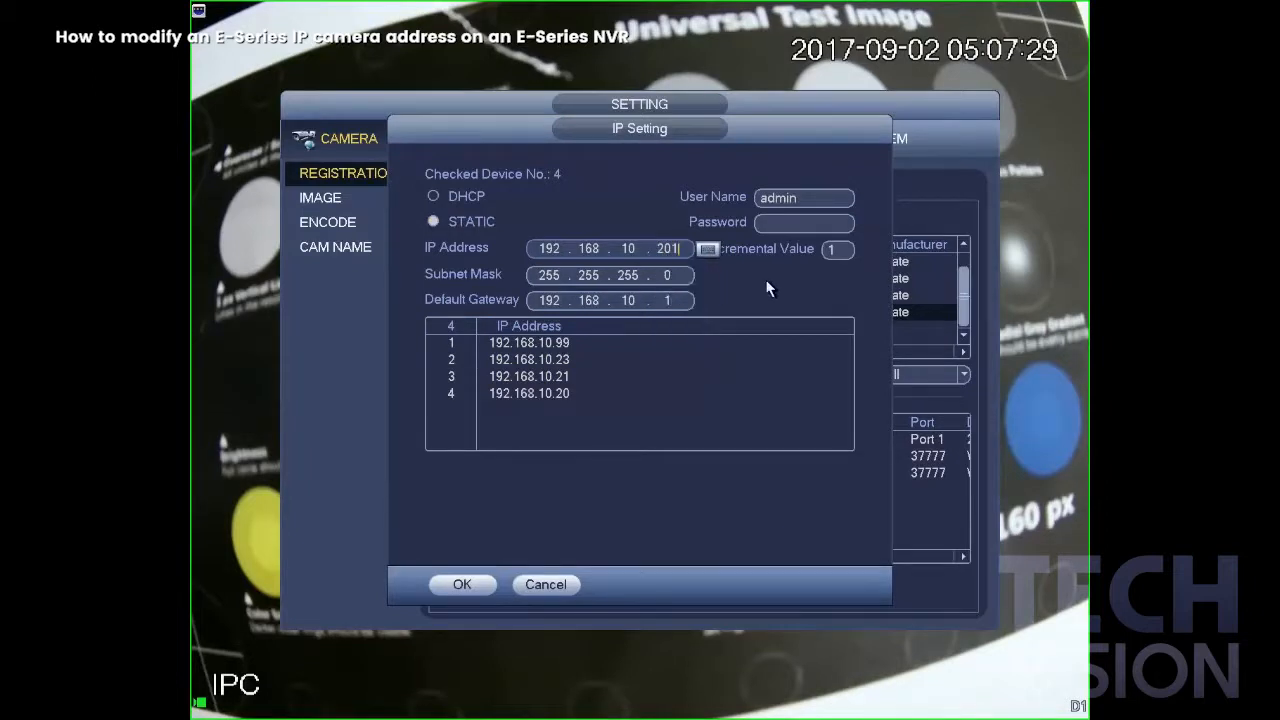
Enter the camera password, keep increment 1, and apply addresses .201–.204 to all four cameras
left_click(774, 221)
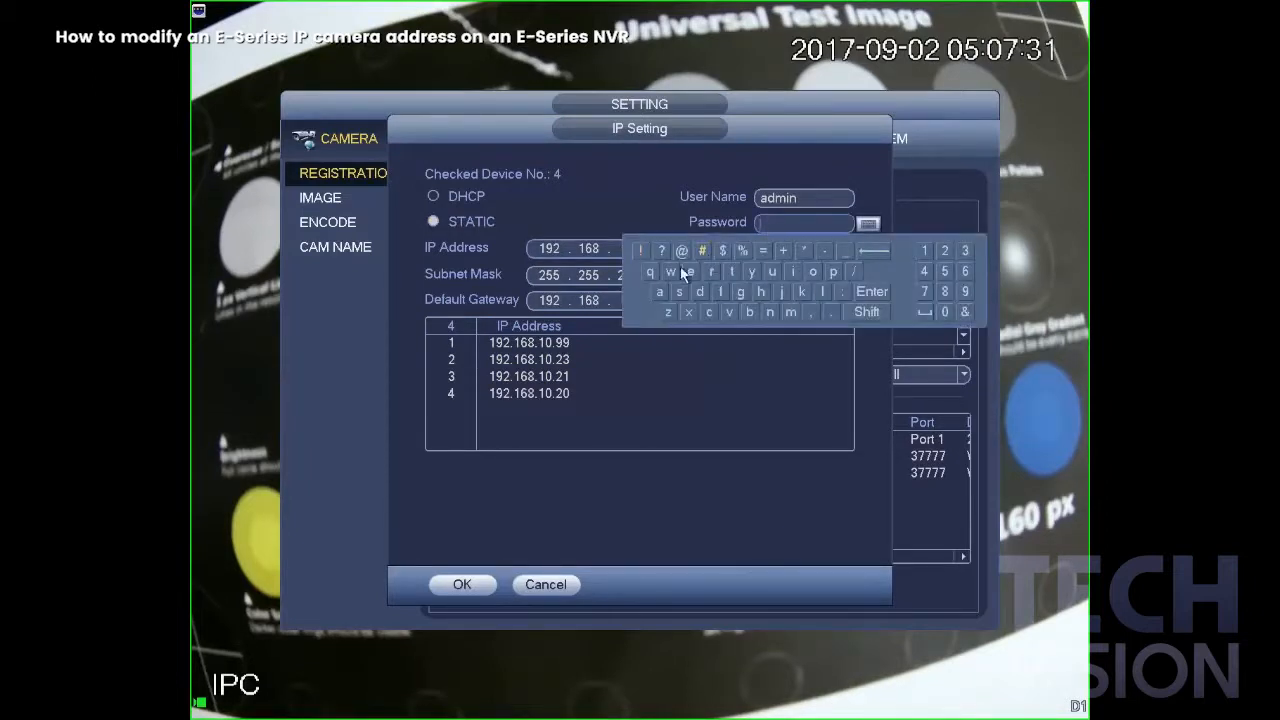
left_click(659, 292)
left_click(699, 292)
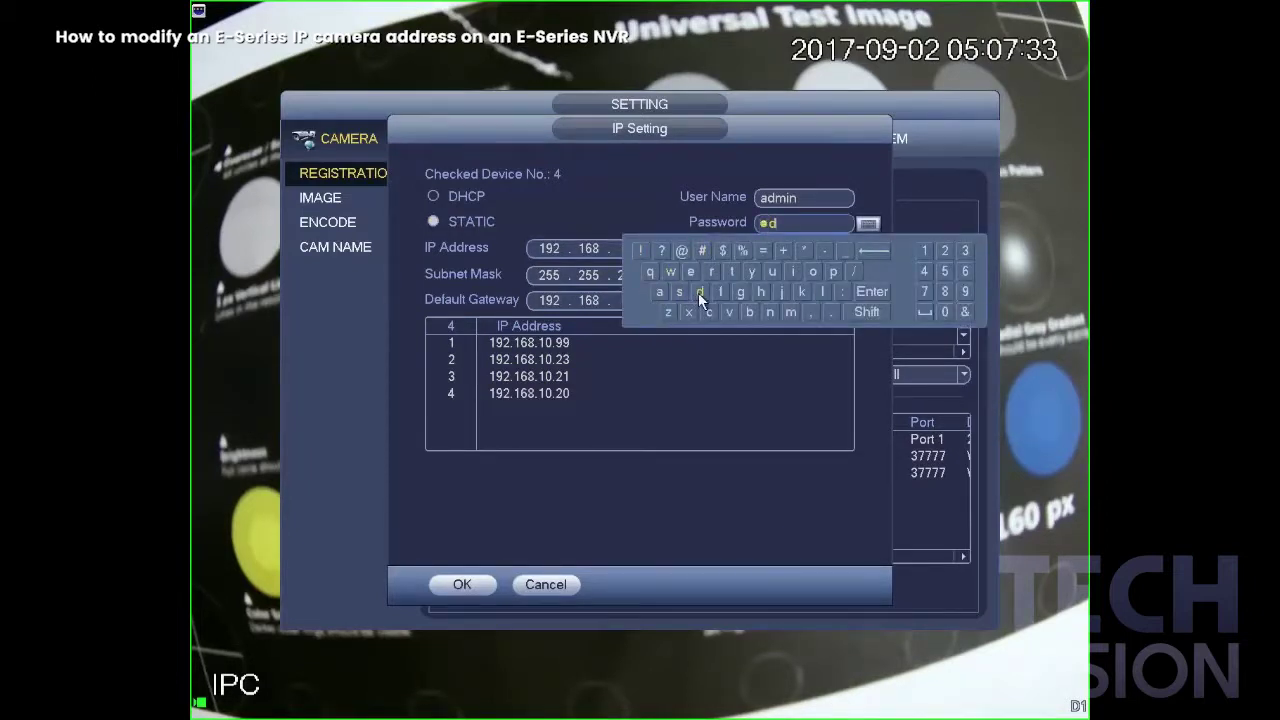
left_click(790, 313)
left_click(793, 272)
left_click(770, 313)
left_click(636, 196)
left_click(834, 250)
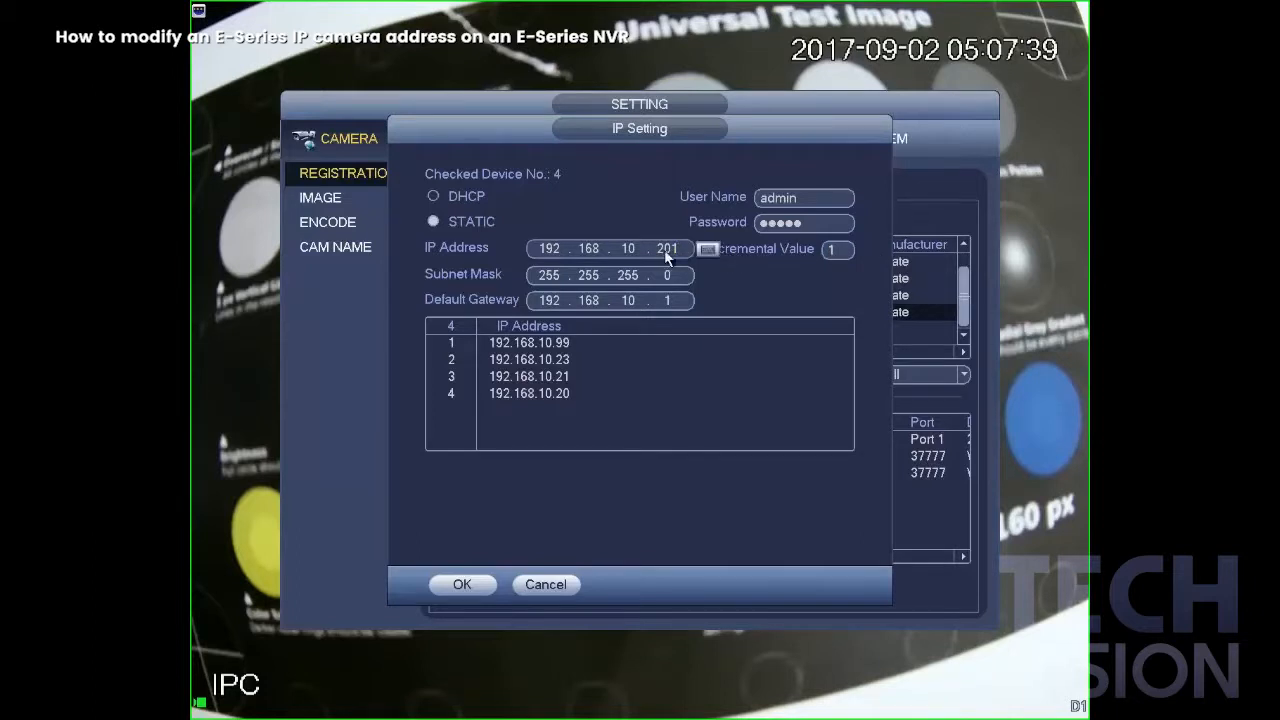
left_click(620, 330)
left_click(470, 584)
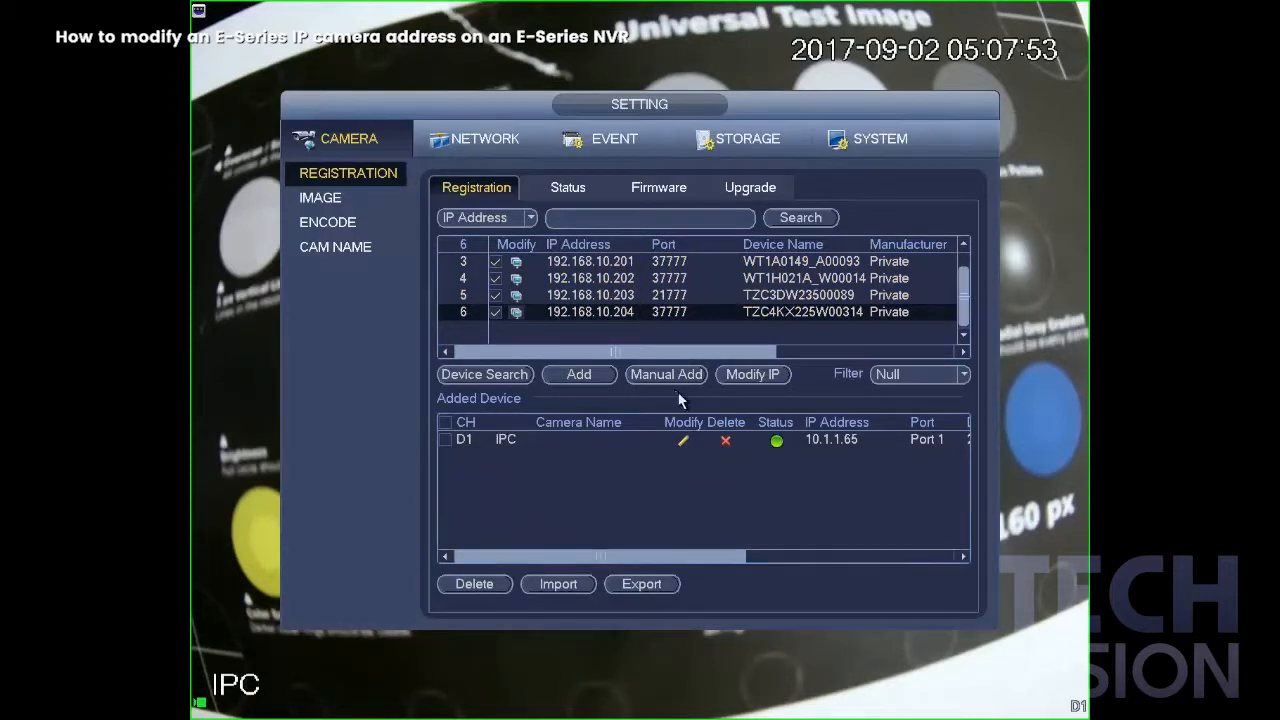
Add the four re-addressed cameras 192.168.10.201–.204 to the NVR as D2–D5
left_click(579, 374)
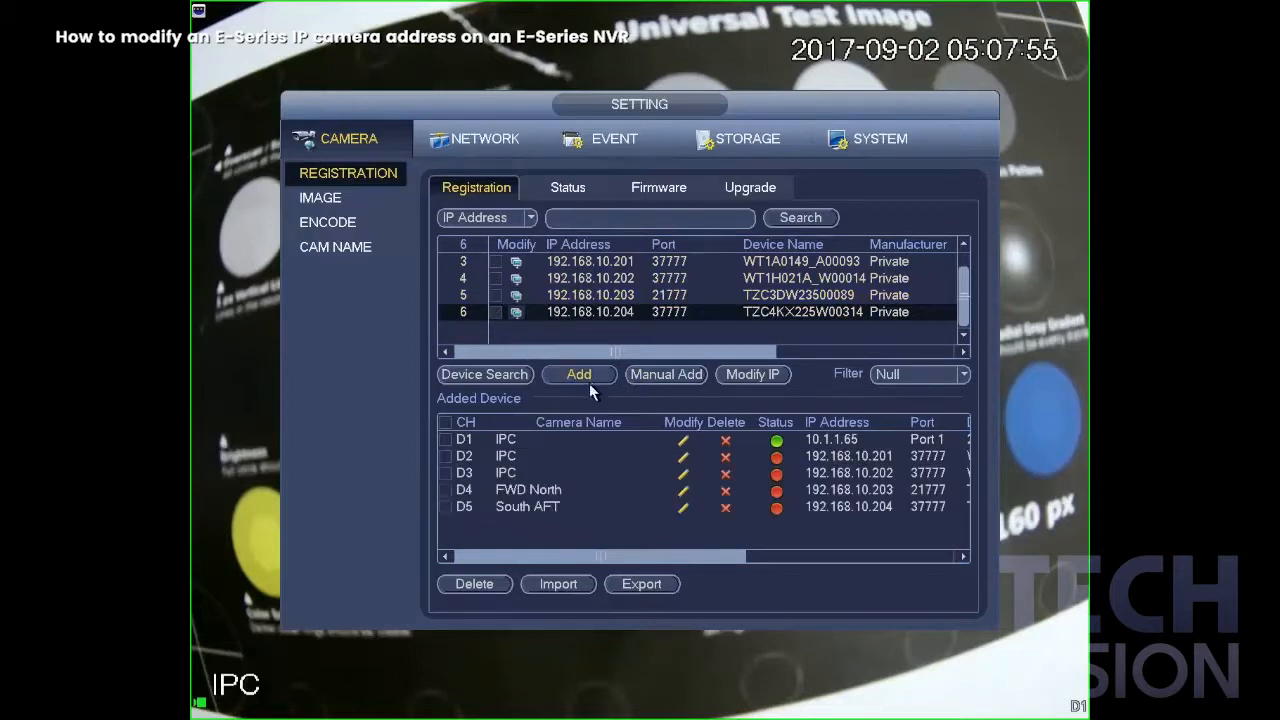